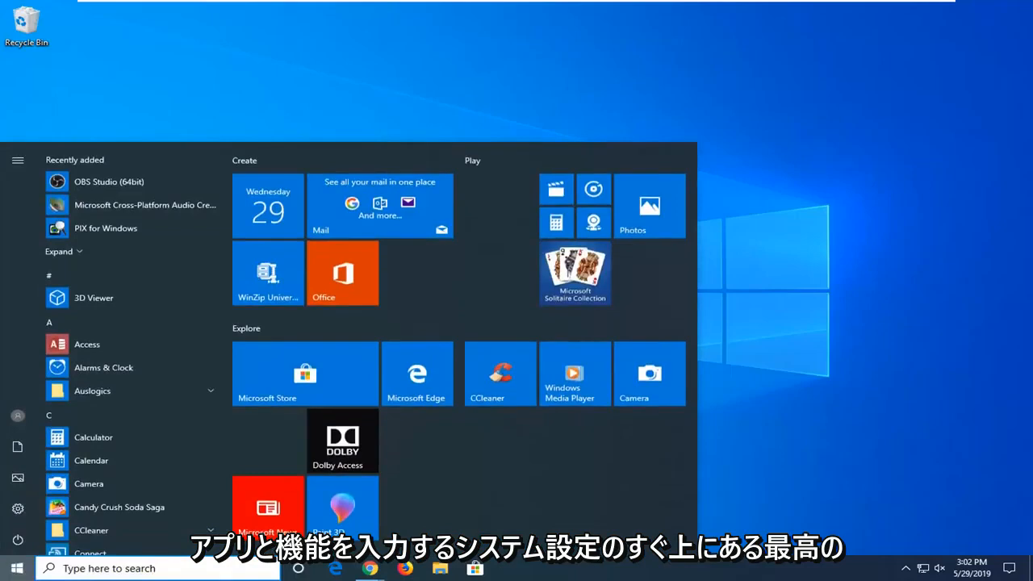
Step: Search Windows for "apps and features" and open the Apps & features system settings
{"action": "type", "text": "a"}
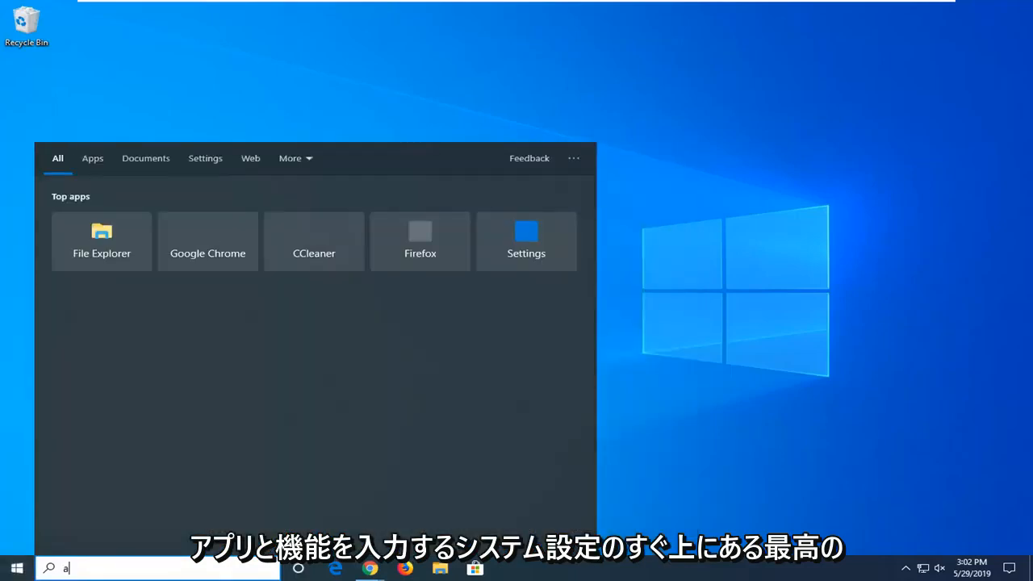
{"action": "type", "text": "pps and features"}
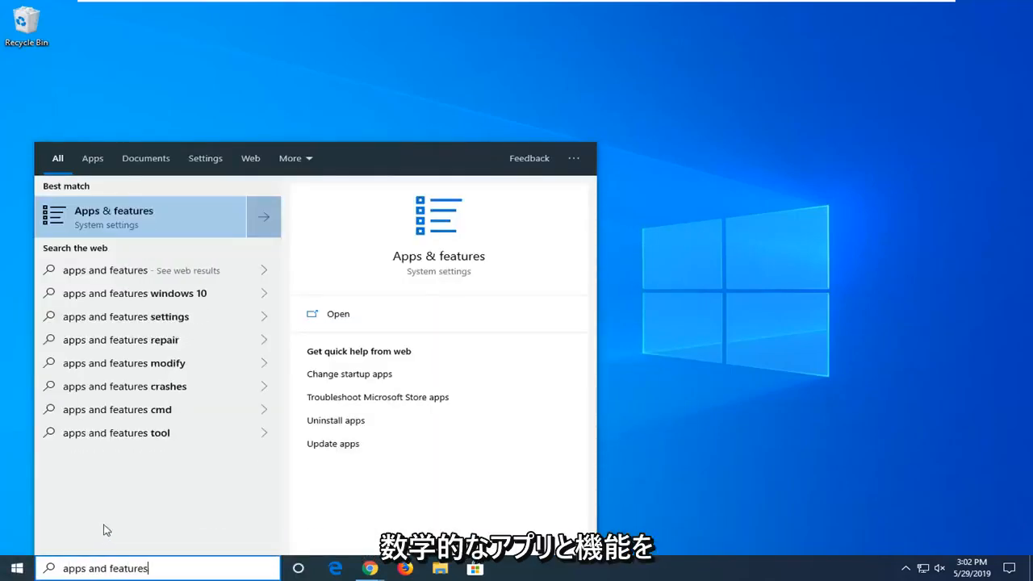
{"action": "left_click", "coordinate": [169, 222]}
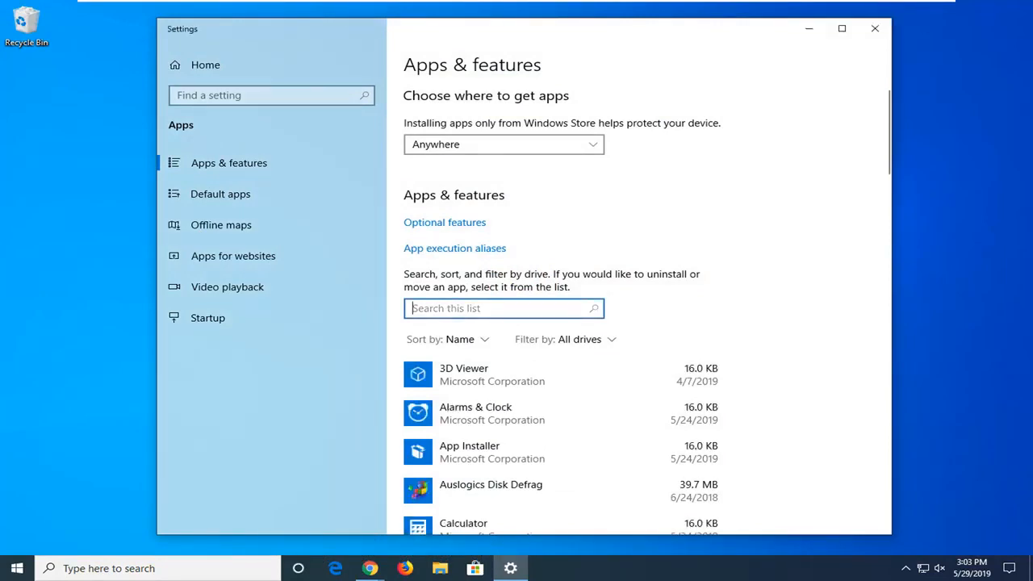
Step: Filter the installed apps list by "store" and open the advanced options of Microsoft Store
{"action": "type", "text": "store"}
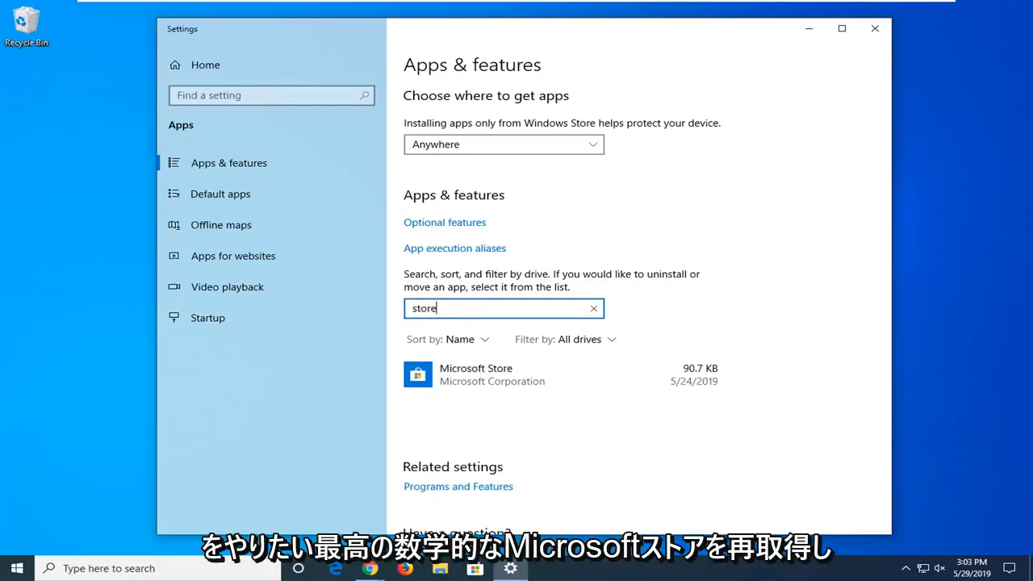
{"action": "left_click", "coordinate": [475, 383]}
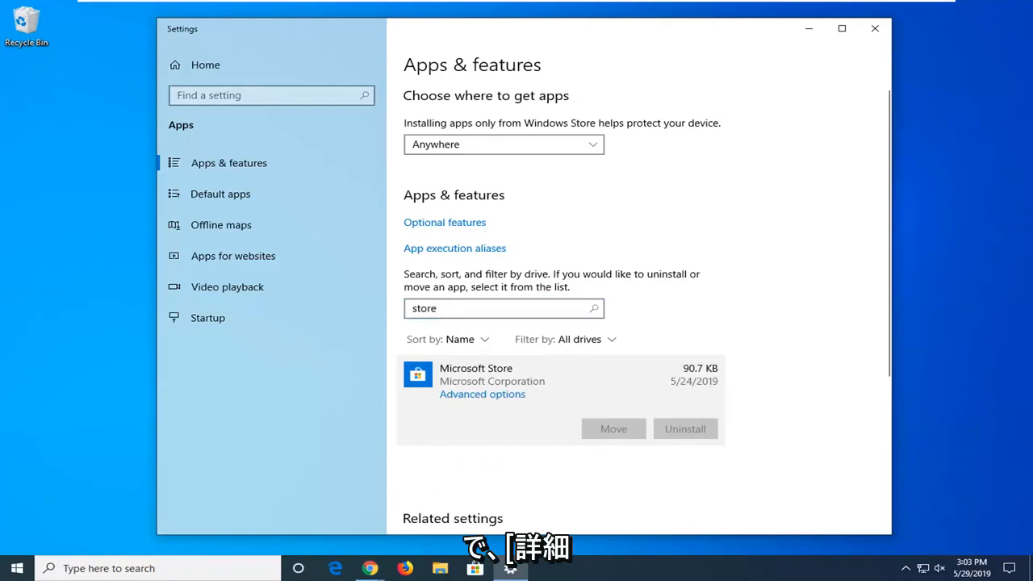
{"action": "left_click", "coordinate": [484, 395]}
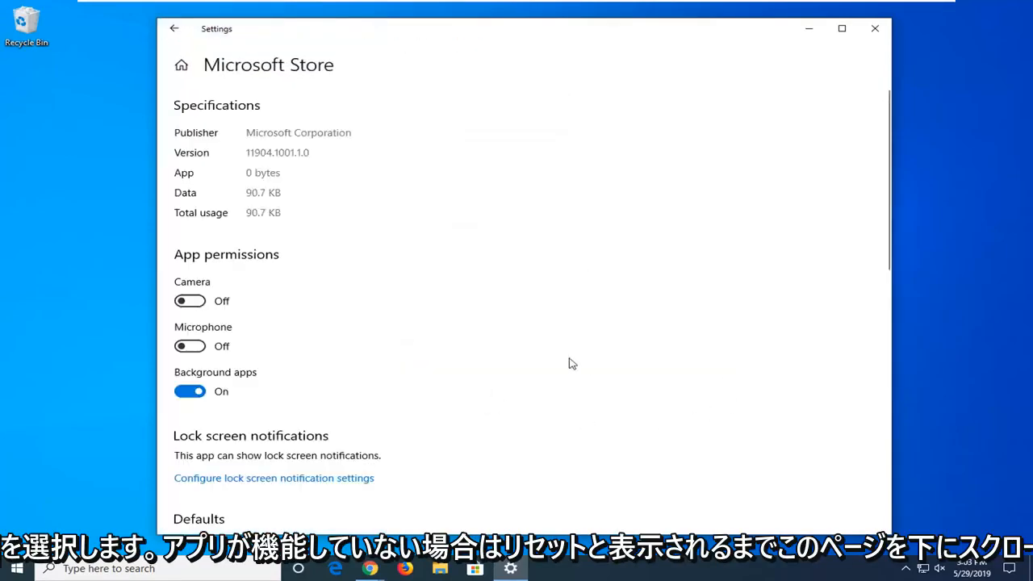
Step: Reset the Microsoft Store app, confirming the deletion of its data, and close Settings
{"action": "scroll", "coordinate": [488, 316], "scroll_direction": "down", "scroll_amount": 5}
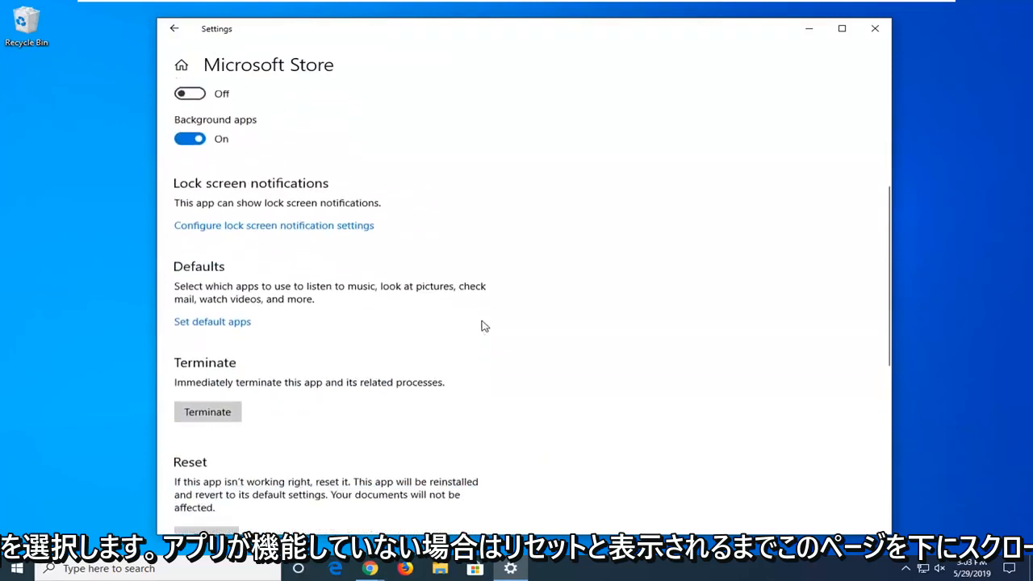
{"action": "scroll", "coordinate": [481, 329], "scroll_direction": "down", "scroll_amount": 2}
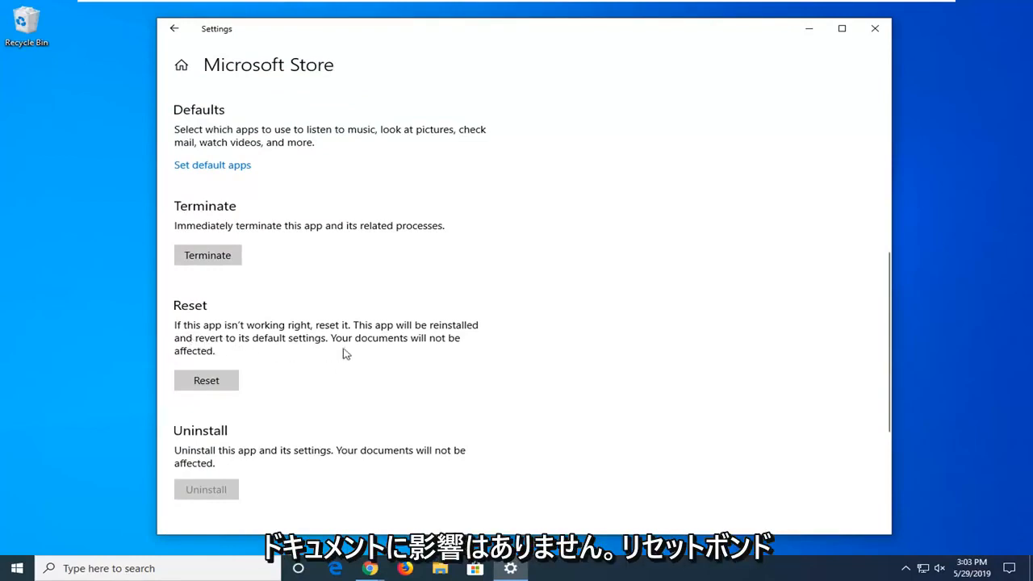
{"action": "left_click", "coordinate": [218, 381]}
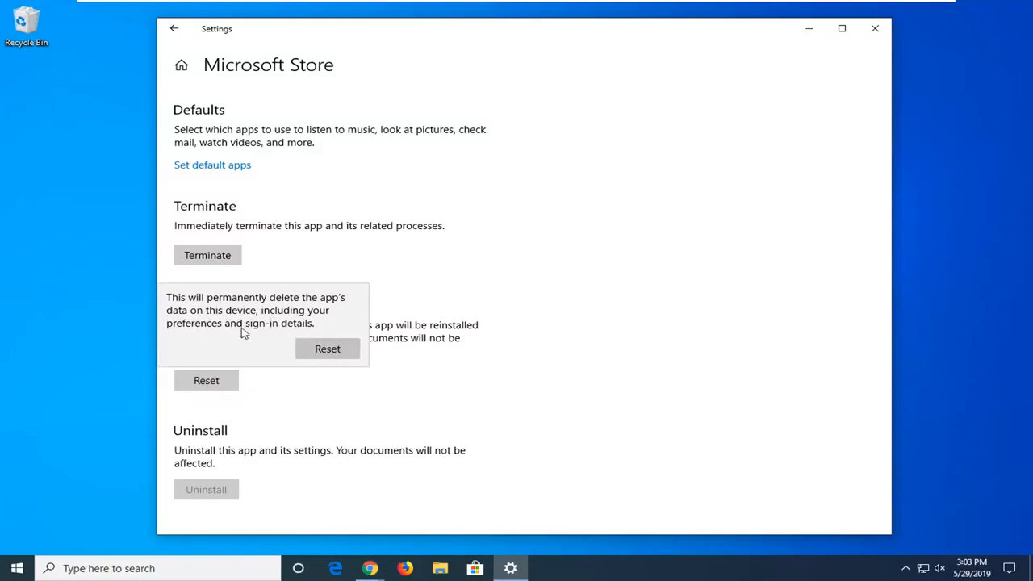
{"action": "left_click", "coordinate": [342, 355]}
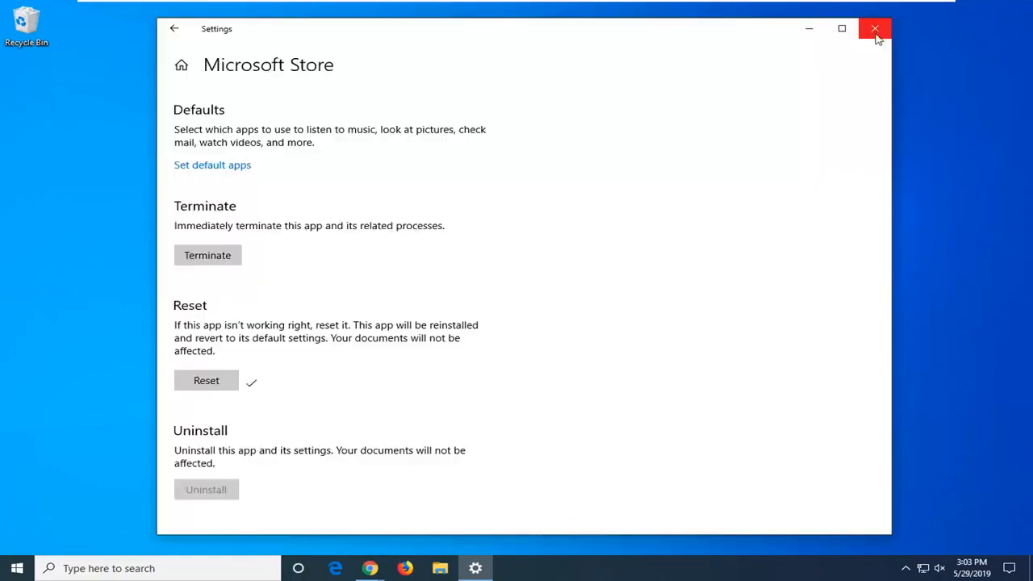
{"action": "left_click", "coordinate": [876, 29]}
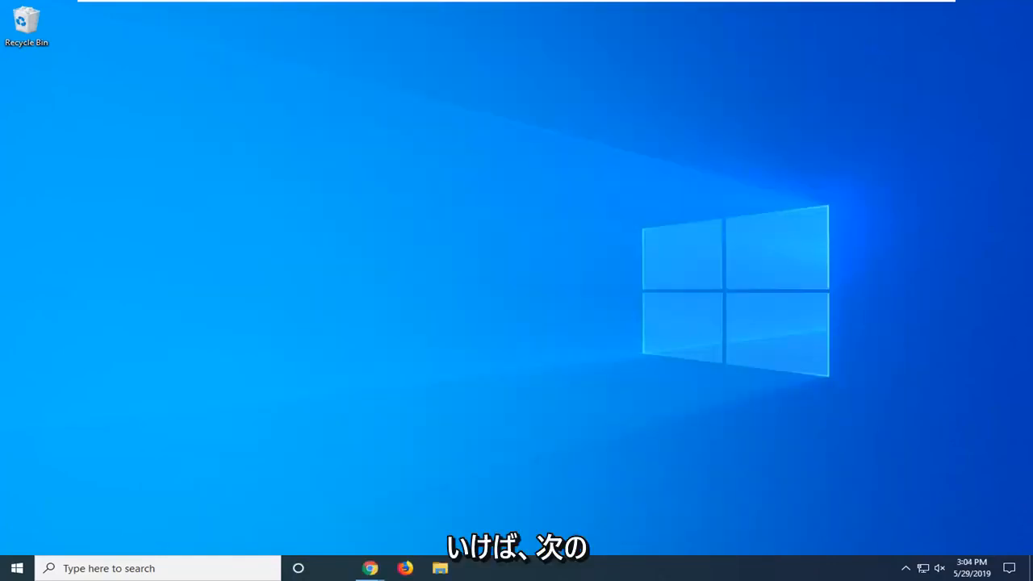
Step: Search Windows for "regedit" and run Registry Editor as administrator, allowing it to make changes to the device
{"action": "left_click", "coordinate": [17, 570]}
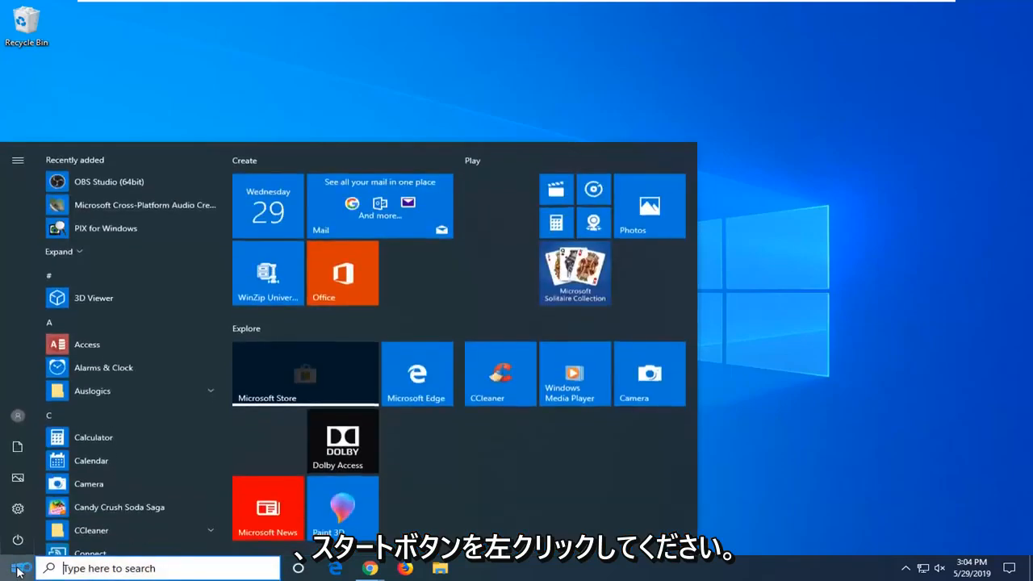
{"action": "type", "text": "regedit"}
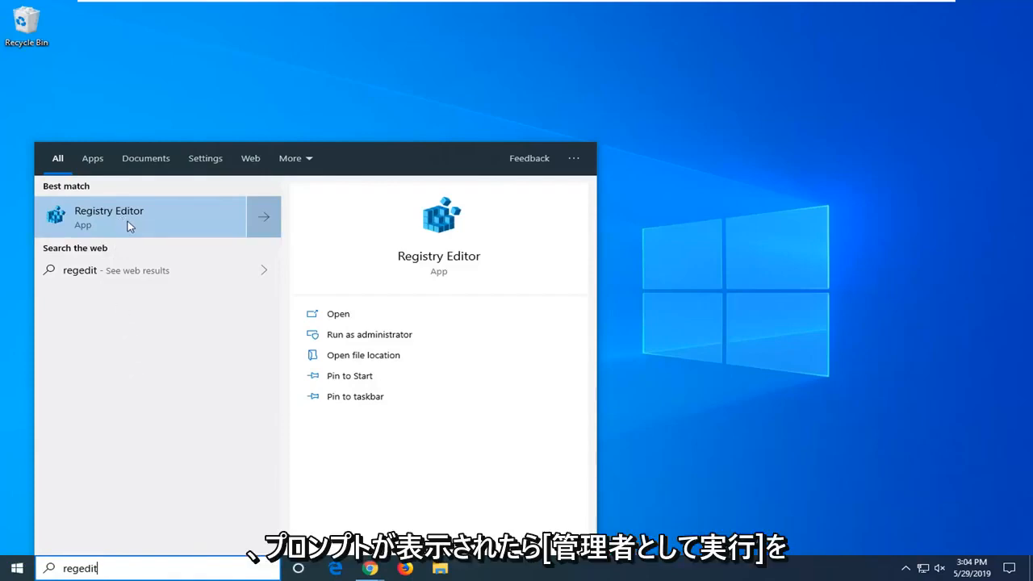
{"action": "right_click", "coordinate": [191, 223]}
{"action": "left_click", "coordinate": [226, 234]}
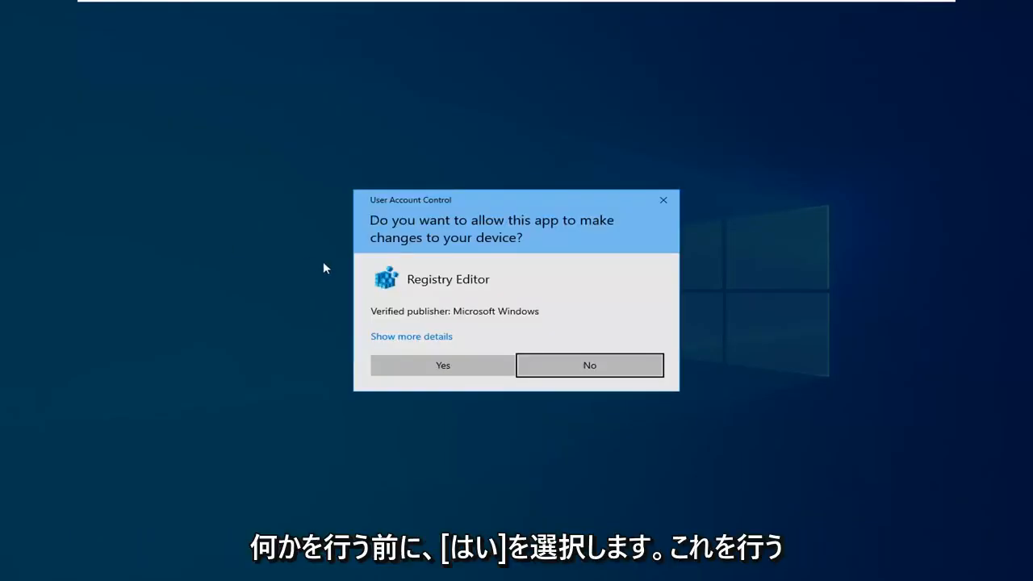
{"action": "left_click", "coordinate": [413, 365]}
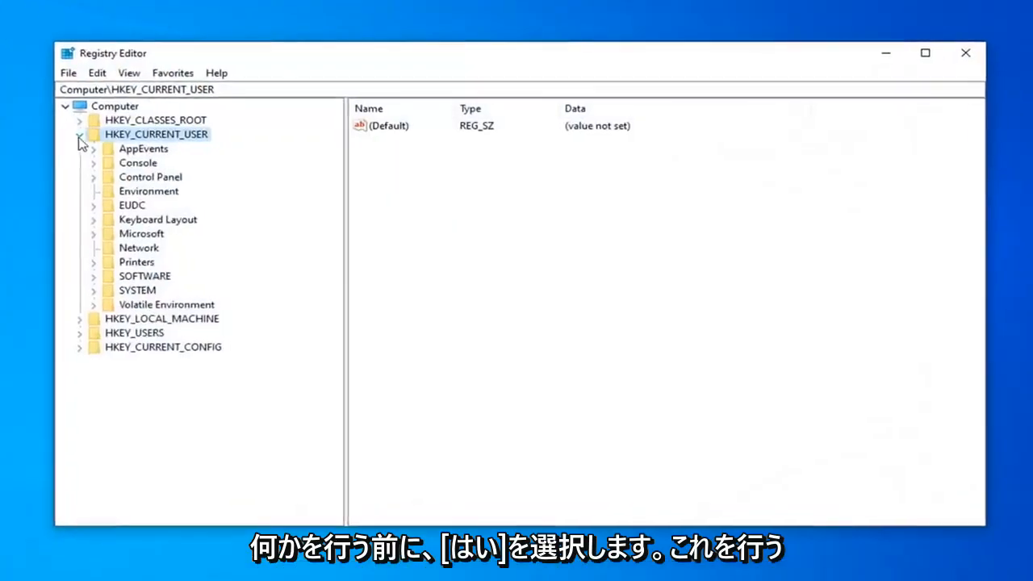
{"action": "left_click", "coordinate": [151, 135]}
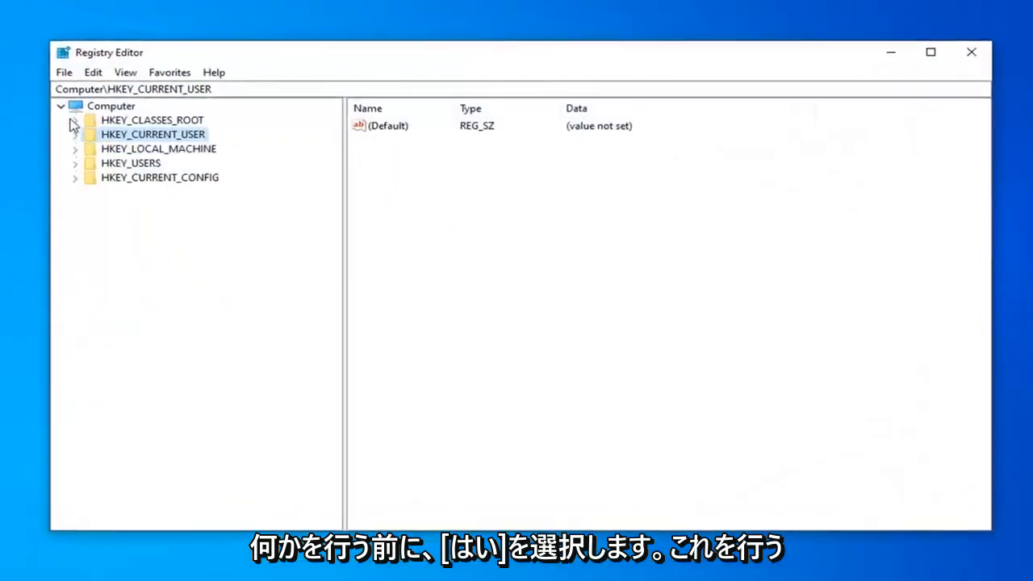
{"action": "left_click", "coordinate": [89, 108]}
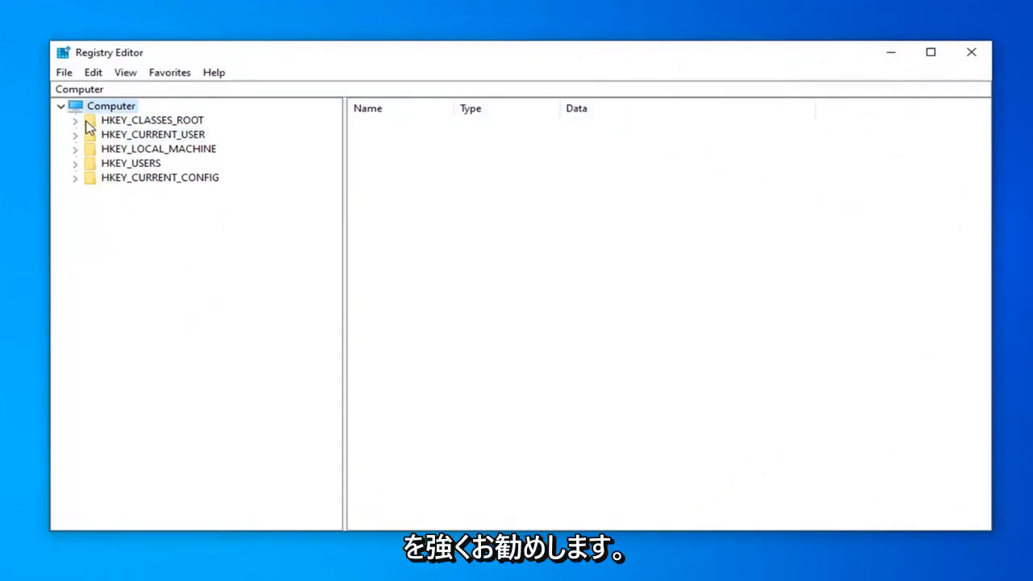
{"action": "left_click", "coordinate": [67, 77]}
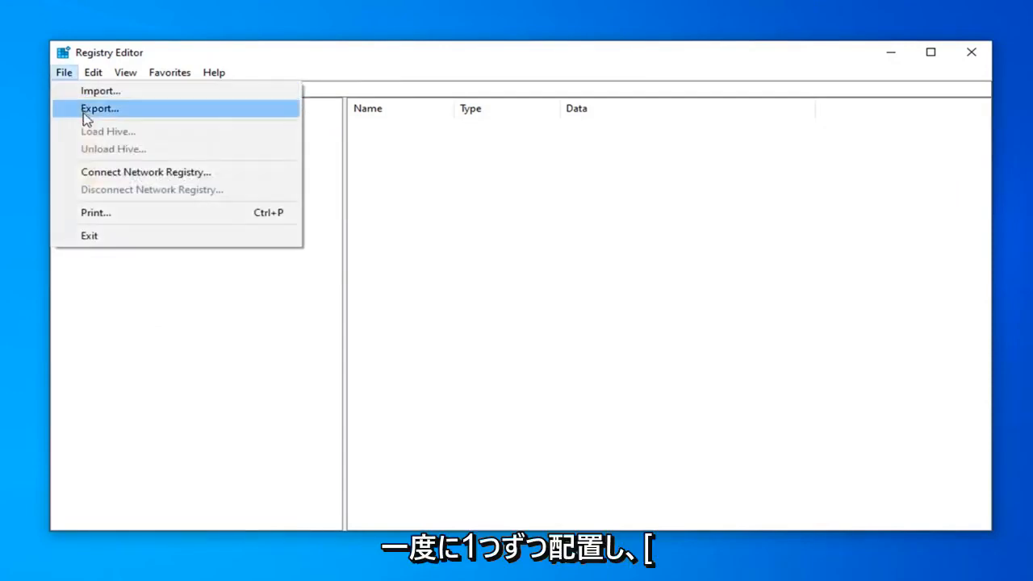
{"action": "left_click", "coordinate": [84, 112]}
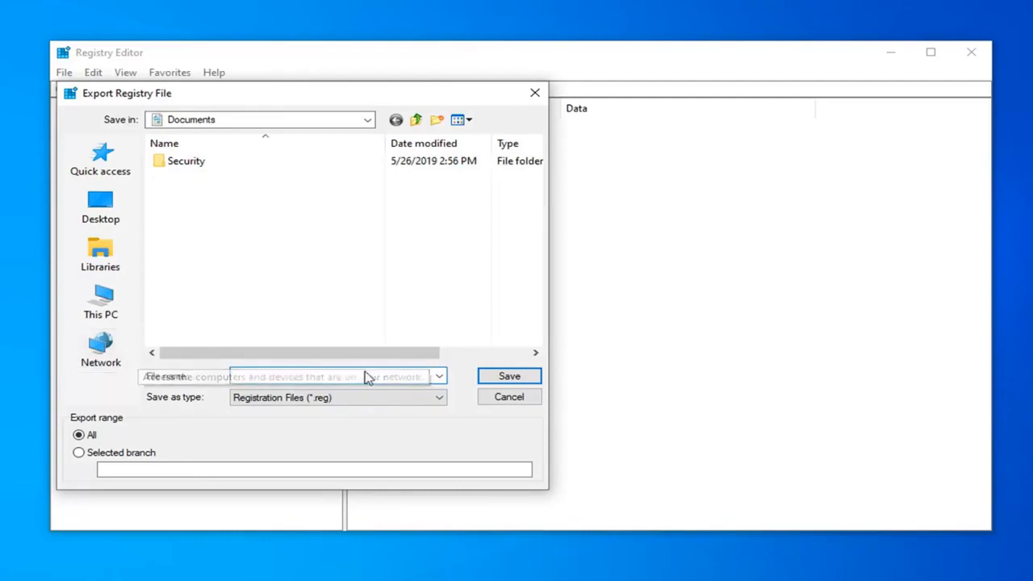
{"action": "left_click", "coordinate": [508, 397]}
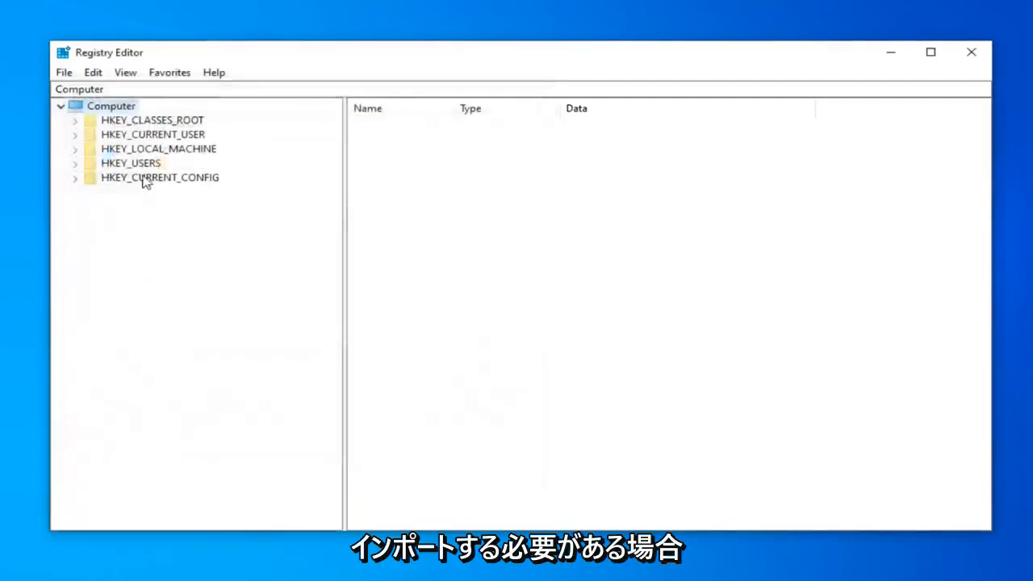
{"action": "left_click", "coordinate": [62, 74]}
{"action": "left_click", "coordinate": [63, 92]}
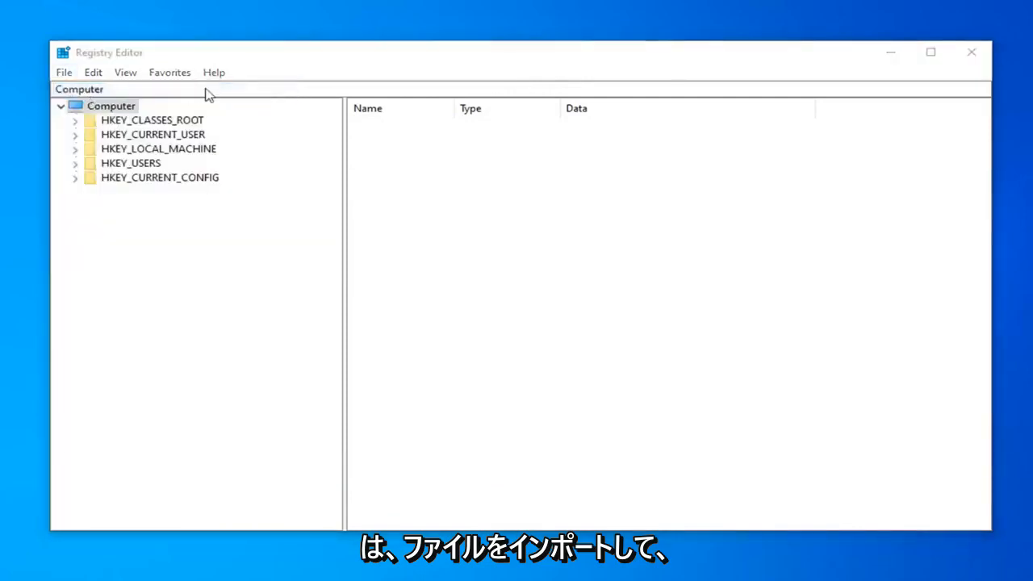
{"action": "left_click", "coordinate": [618, 436]}
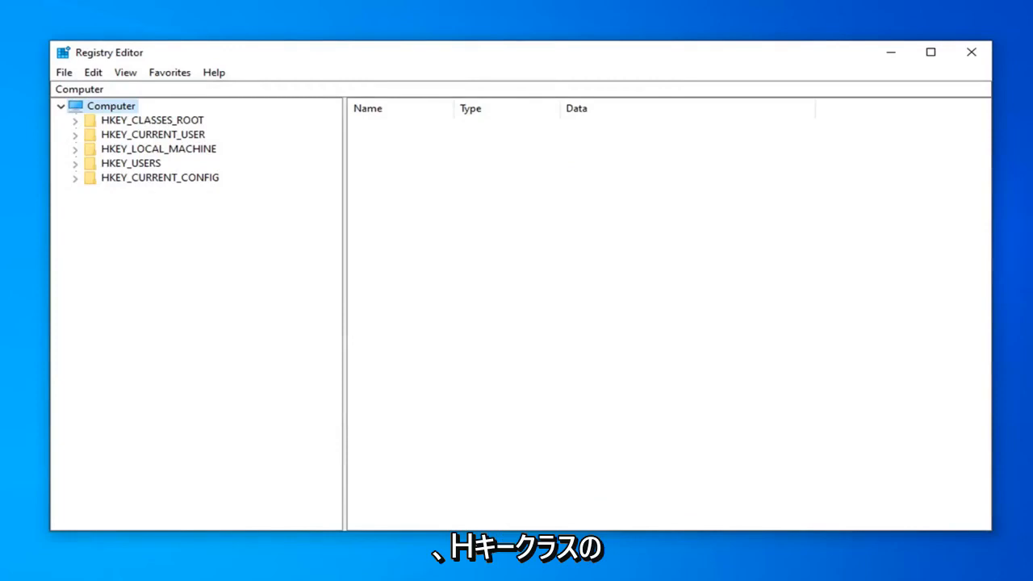
Step: Expand HKEY_CLASSES_ROOT in the registry tree and select its .exe key
{"action": "left_click", "coordinate": [136, 121]}
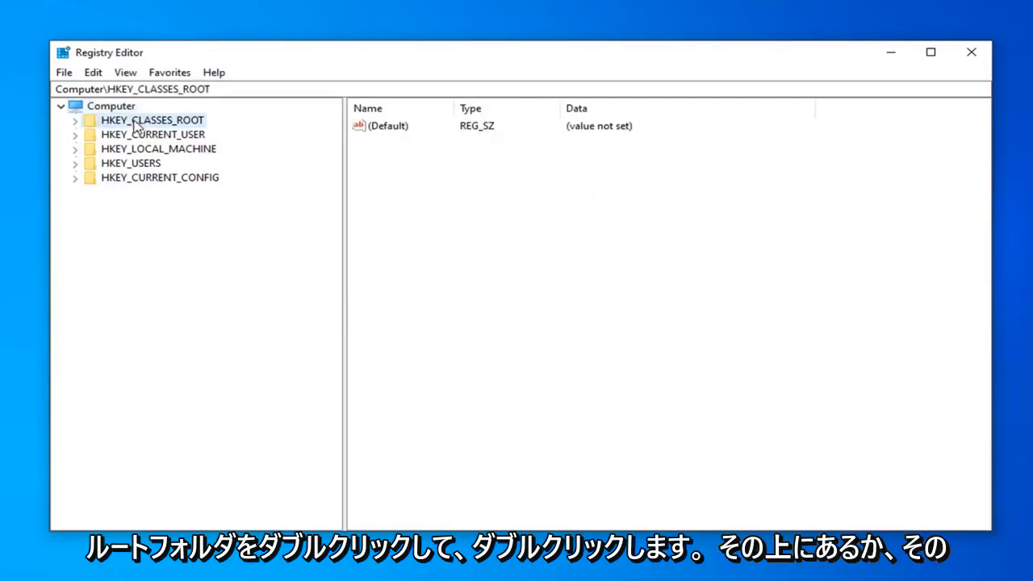
{"action": "left_click", "coordinate": [75, 120]}
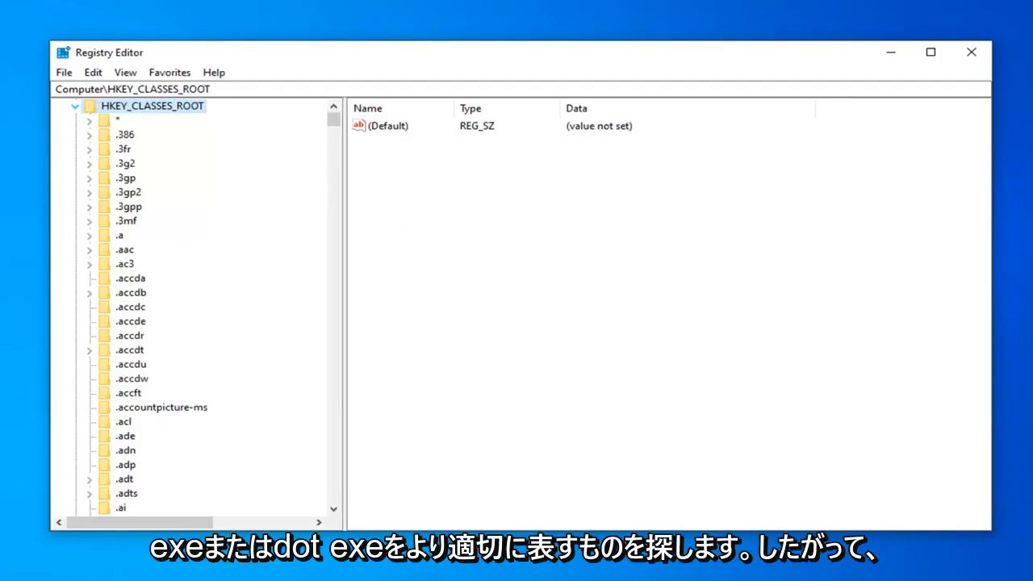
{"action": "left_click", "coordinate": [132, 365]}
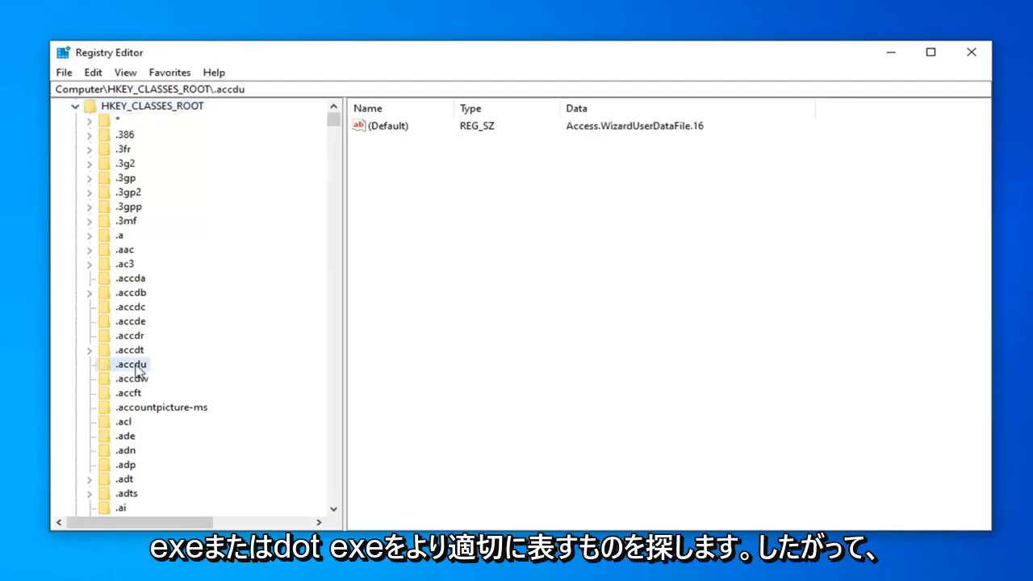
{"action": "scroll", "coordinate": [132, 451], "scroll_direction": "down", "scroll_amount": 20}
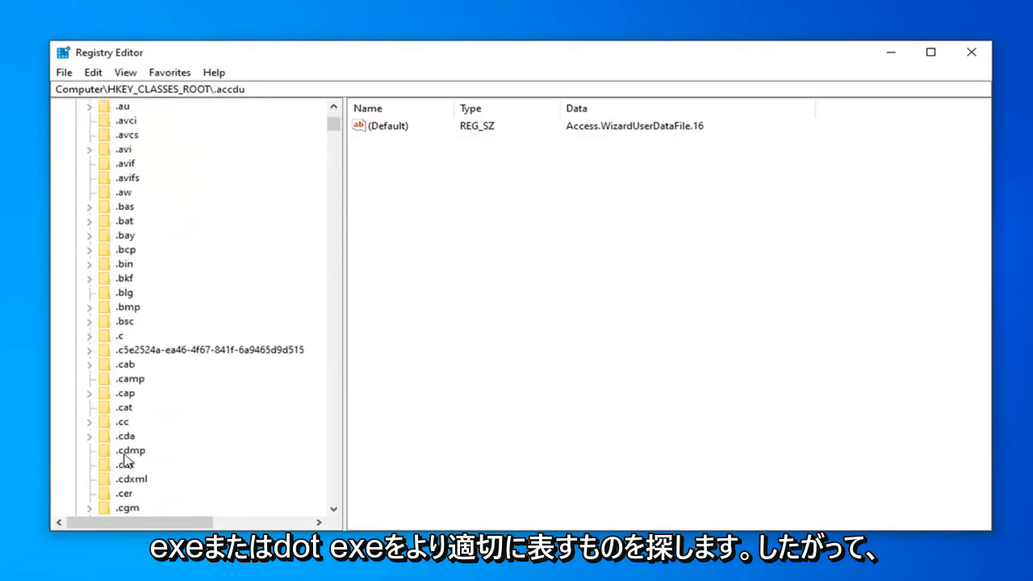
{"action": "scroll", "coordinate": [125, 459], "scroll_direction": "down", "scroll_amount": 20}
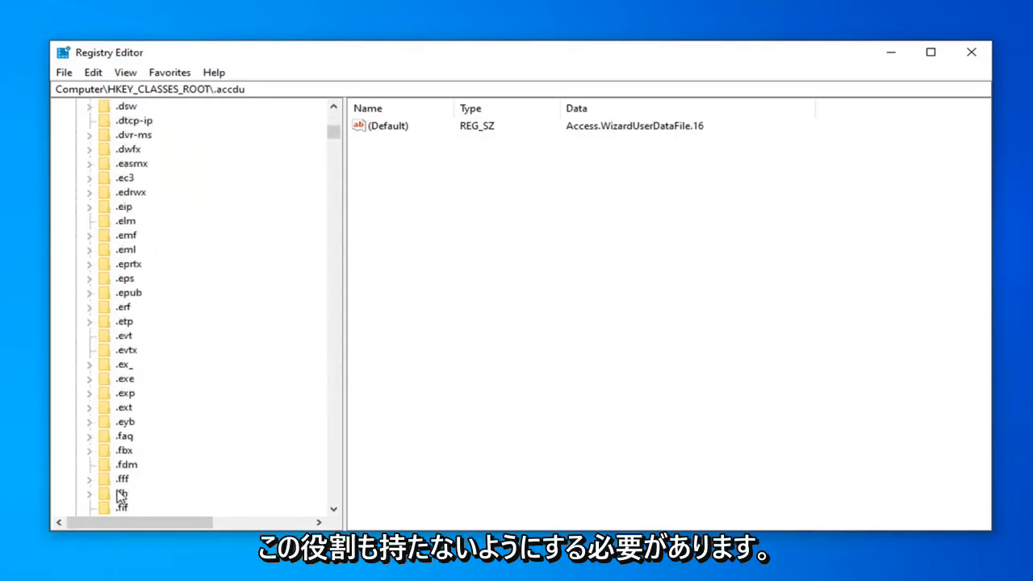
{"action": "left_click", "coordinate": [124, 381]}
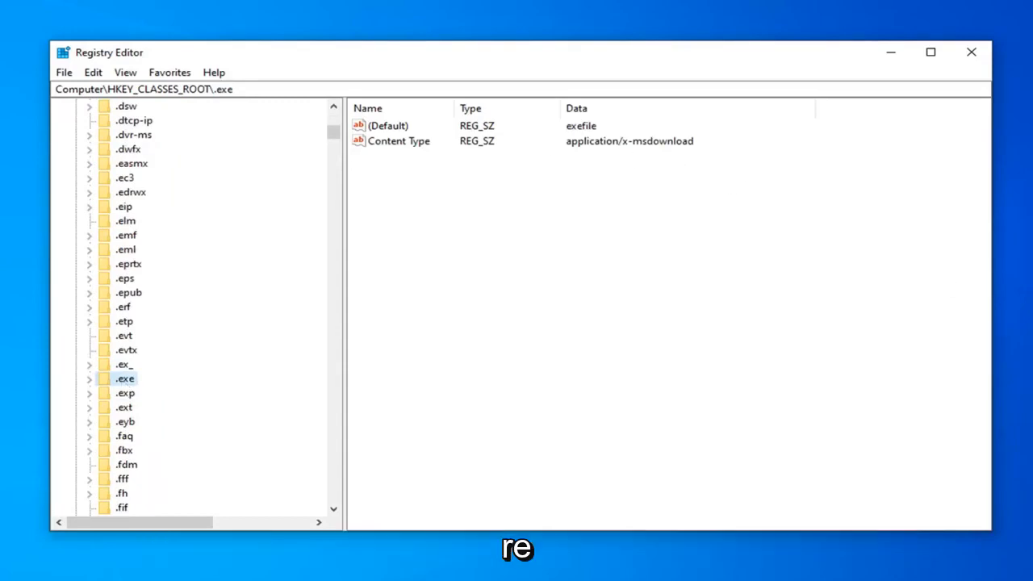
Step: Open the (Default) string of the .exe key and confirm its value data as exefile
{"action": "double_click", "coordinate": [375, 127]}
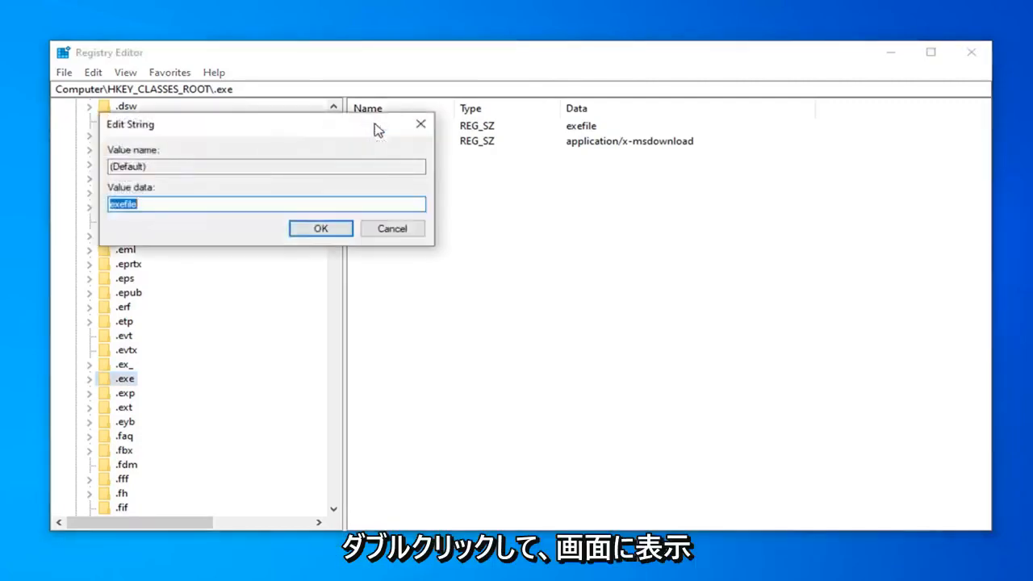
{"action": "left_click_drag", "start_coordinate": [376, 127], "coordinate": [605, 187]}
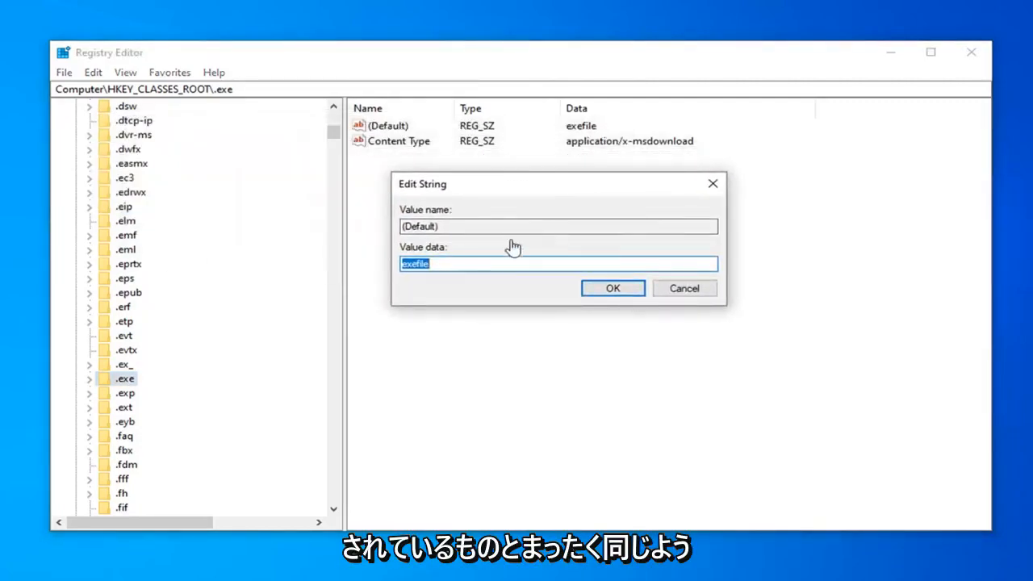
{"action": "left_click", "coordinate": [446, 265]}
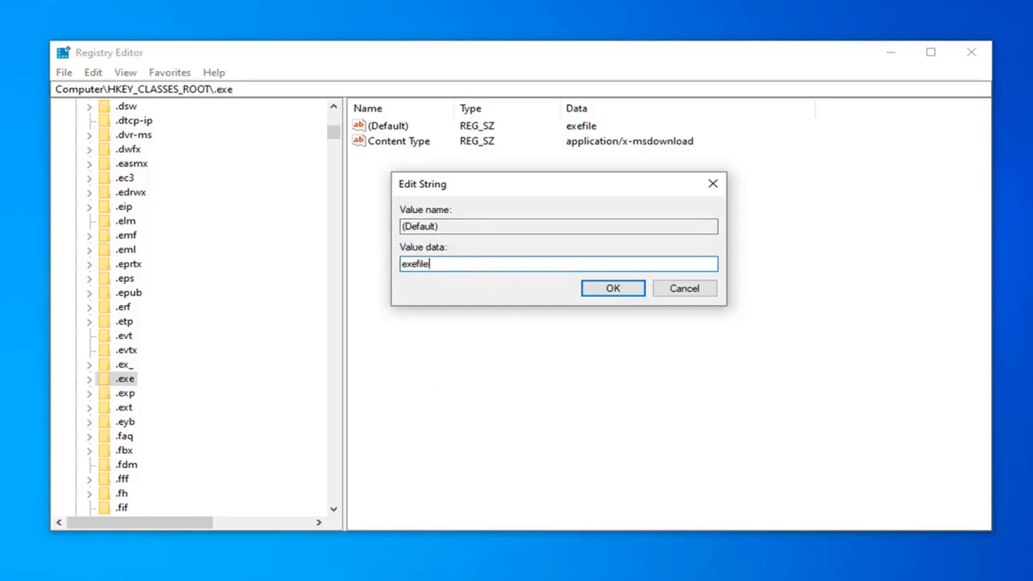
{"action": "left_click", "coordinate": [611, 288]}
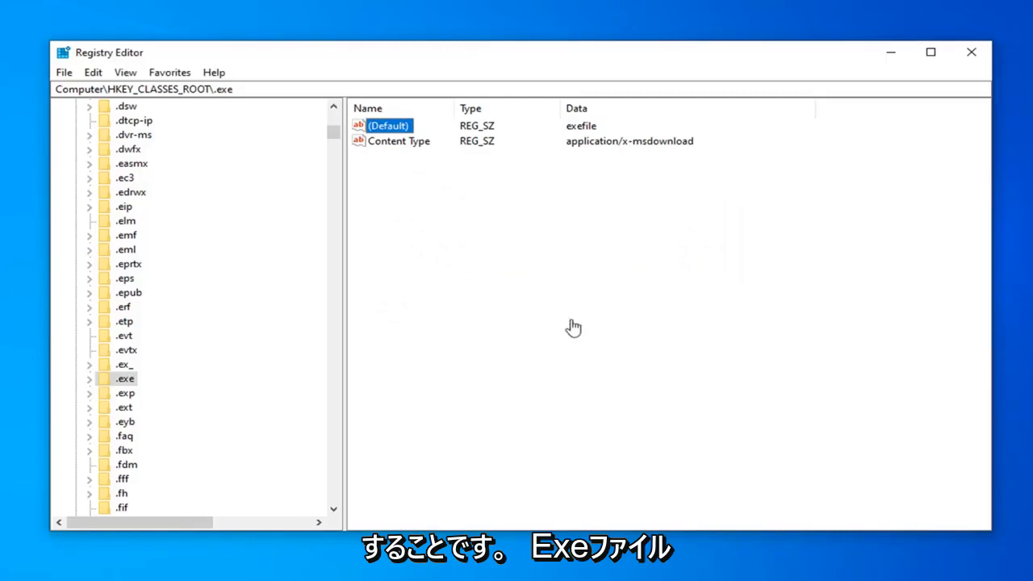
Step: Browse the HKEY_CLASSES_ROOT subkeys beyond .exe for the exefile key
{"action": "left_click", "coordinate": [135, 394]}
{"action": "scroll", "coordinate": [143, 404], "scroll_direction": "down", "scroll_amount": 20}
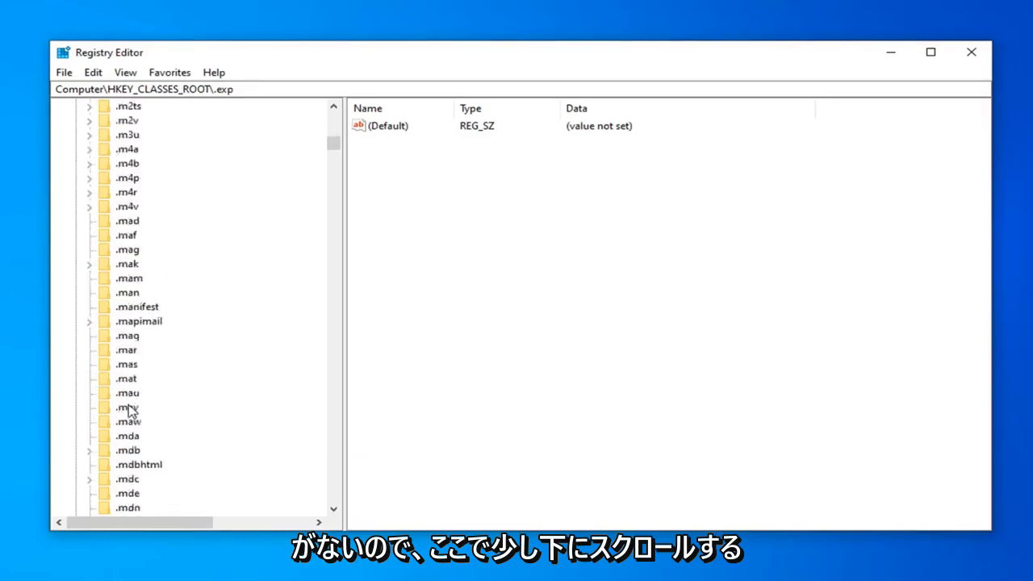
{"action": "scroll", "coordinate": [143, 383], "scroll_direction": "down", "scroll_amount": 15}
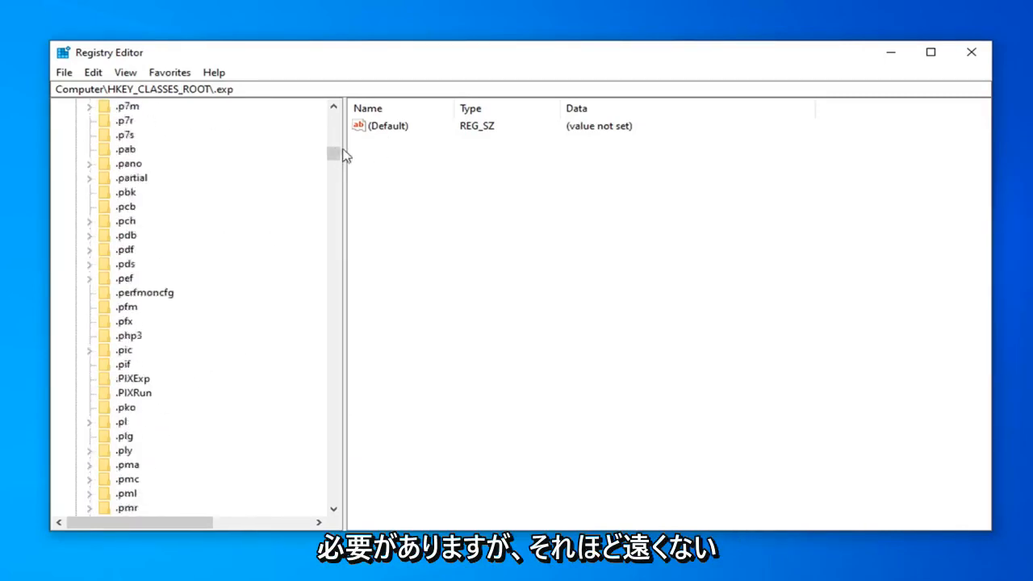
{"action": "left_click_drag", "start_coordinate": [333, 152], "coordinate": [340, 240]}
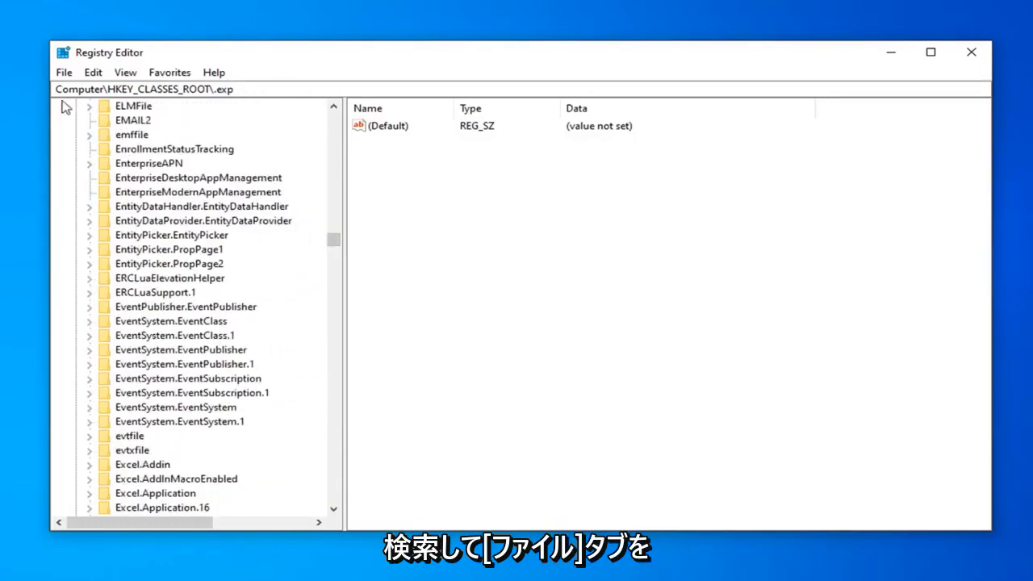
{"action": "scroll", "coordinate": [141, 403], "scroll_direction": "down", "scroll_amount": 4}
{"action": "scroll", "coordinate": [137, 411], "scroll_direction": "down", "scroll_amount": 7}
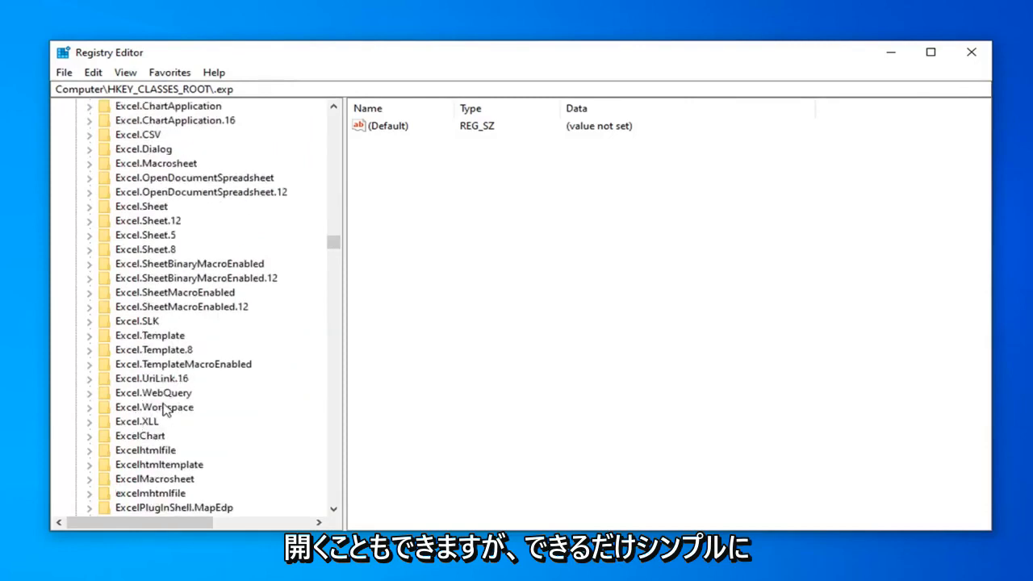
{"action": "scroll", "coordinate": [207, 187], "scroll_direction": "up", "scroll_amount": 20}
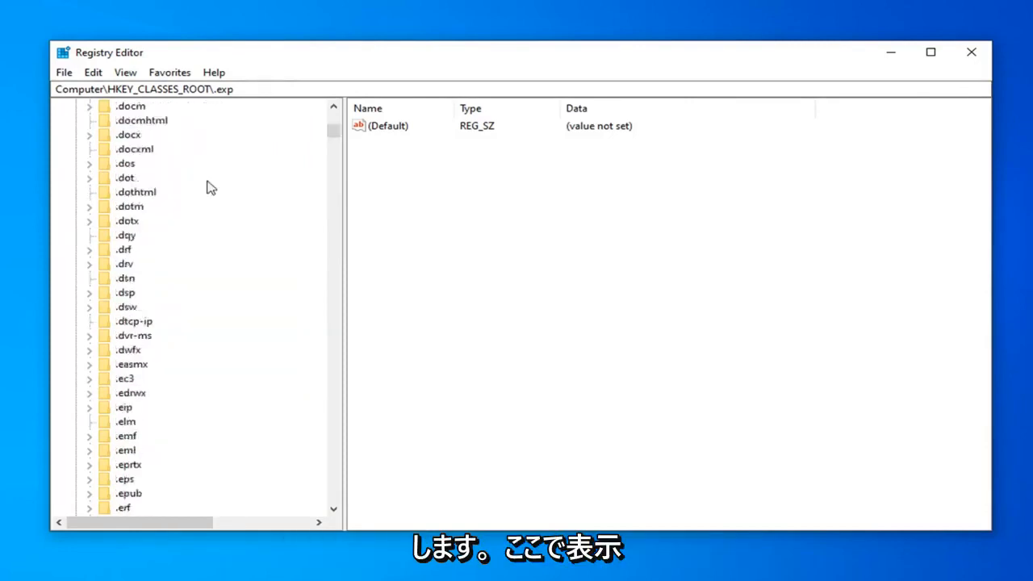
Step: Find the exefile key in the registry, searching key names only and excluding values and data
{"action": "left_click", "coordinate": [125, 72]}
{"action": "mouse_move", "coordinate": [93, 73]}
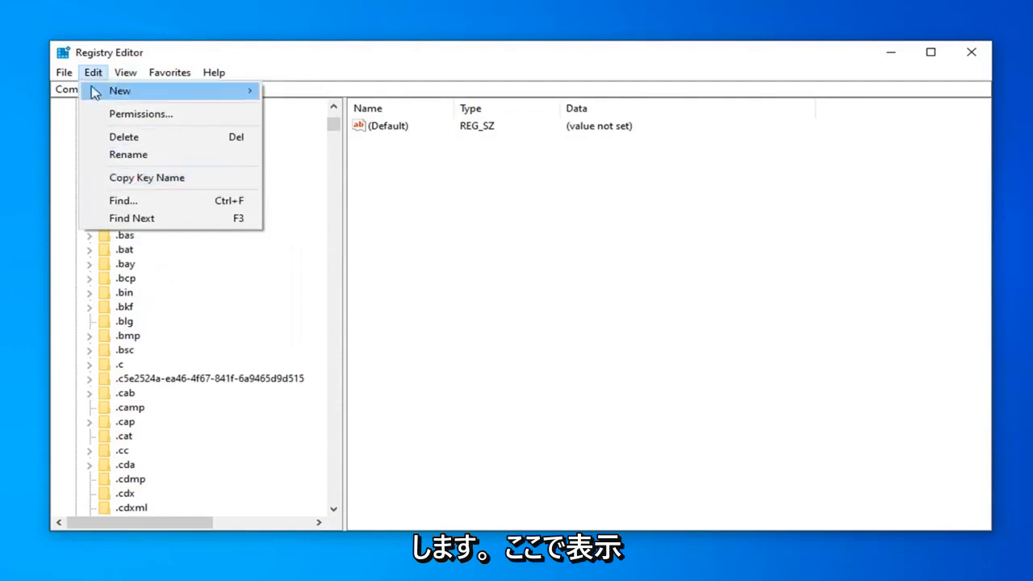
{"action": "left_click", "coordinate": [125, 200]}
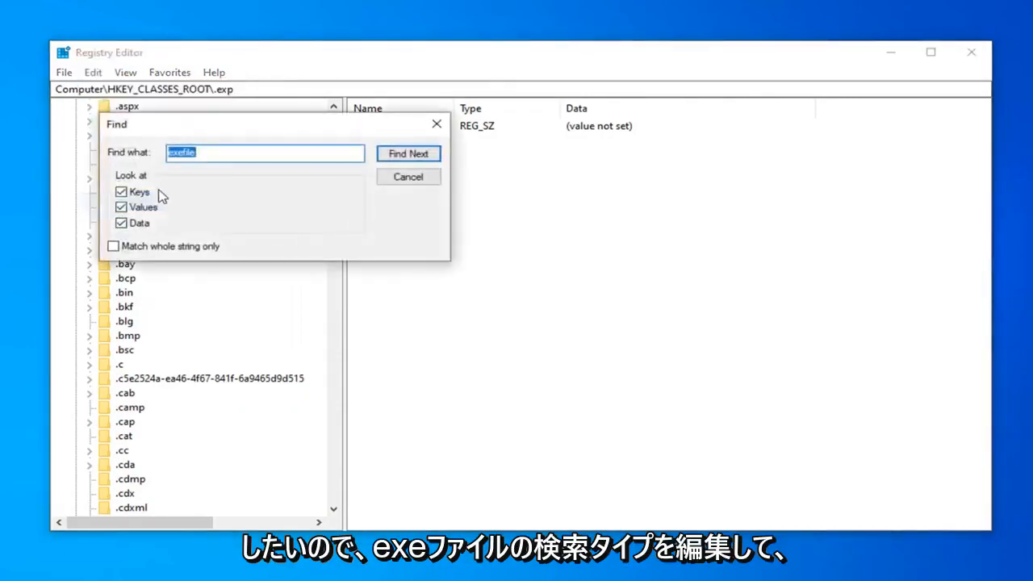
{"action": "type", "text": "exefile"}
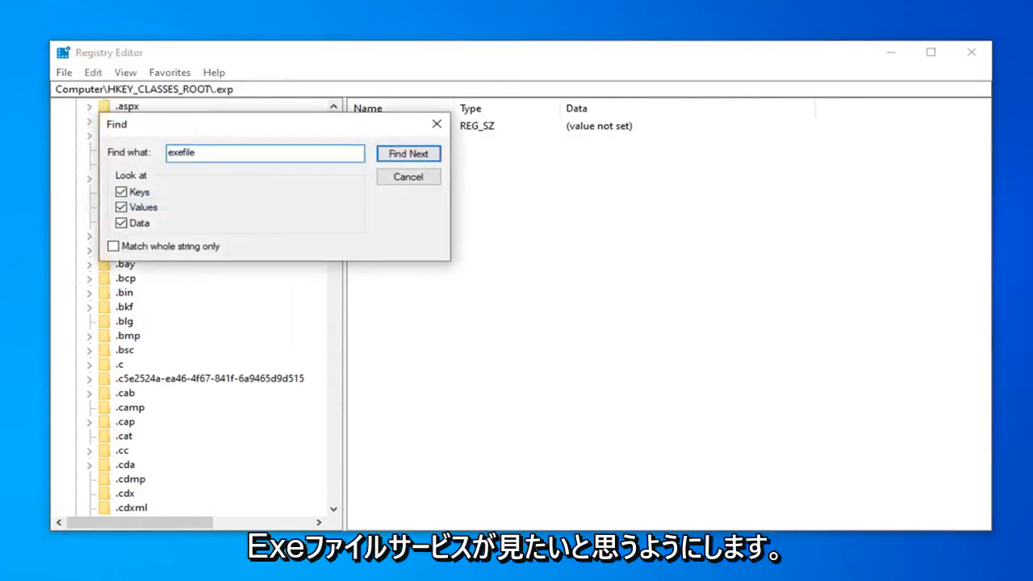
{"action": "left_click", "coordinate": [121, 207]}
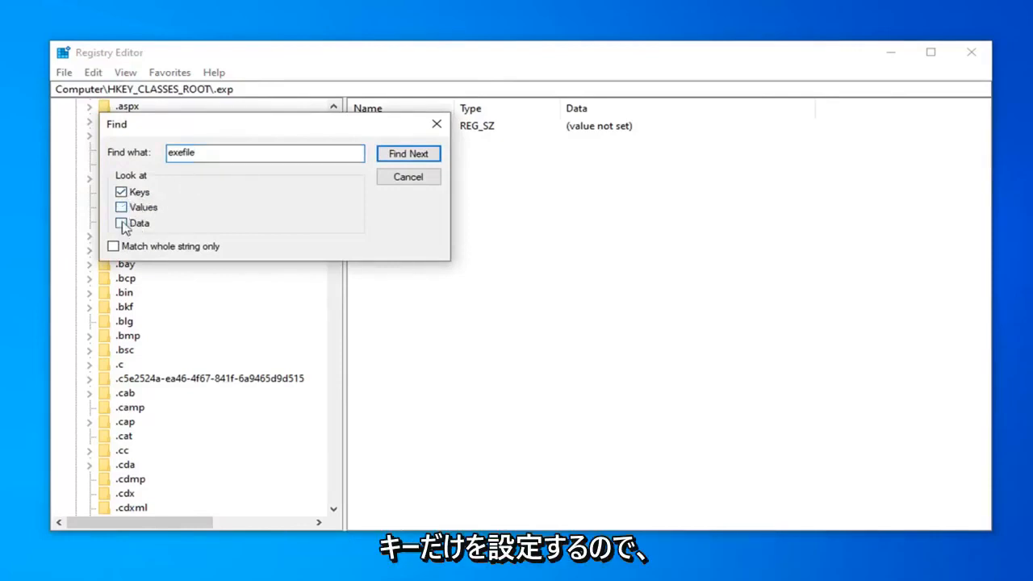
{"action": "left_click", "coordinate": [121, 223]}
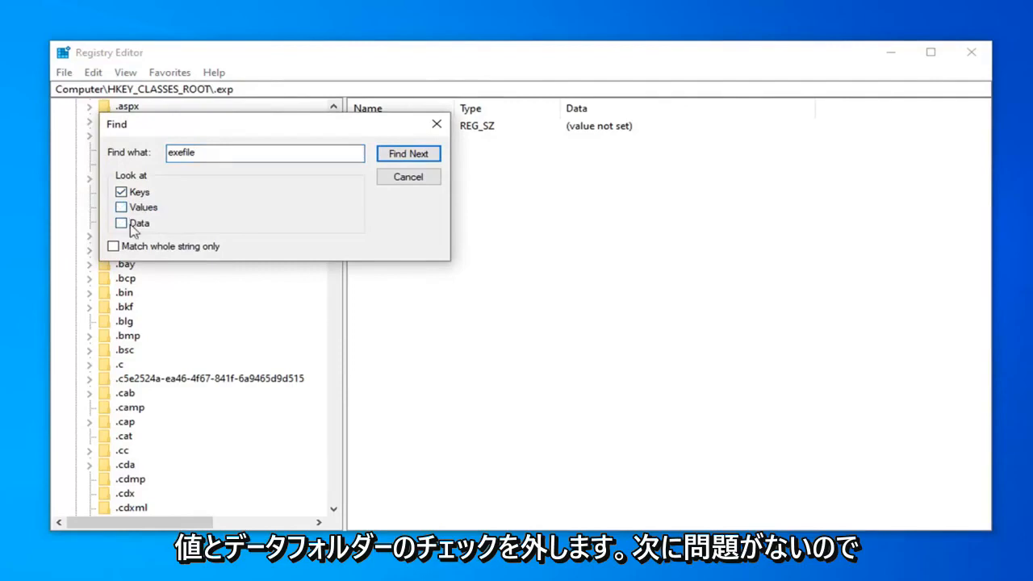
{"action": "left_click", "coordinate": [403, 153]}
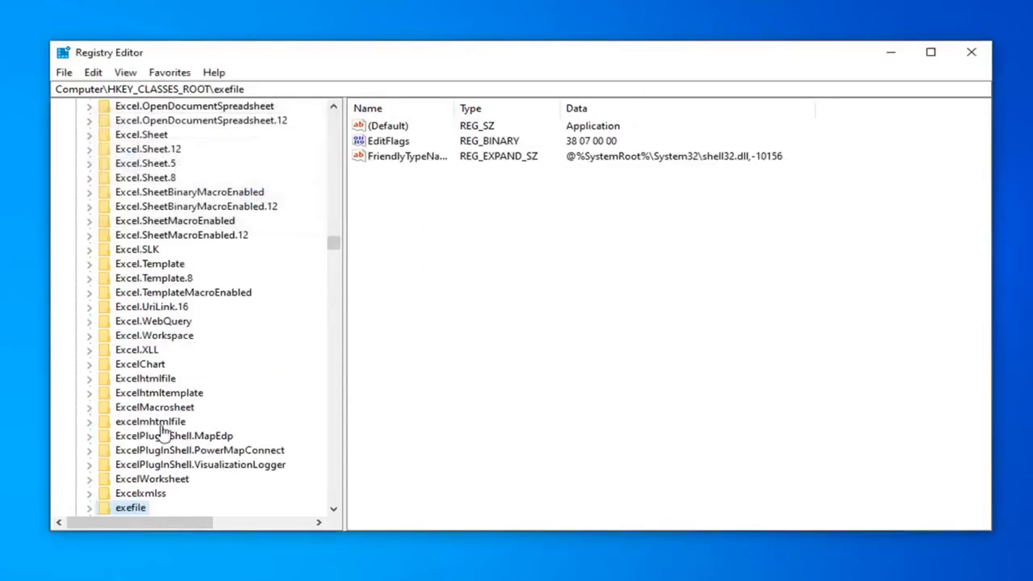
Step: Open the (Default) string of the exefile key to check its value data, and close the dialog
{"action": "scroll", "coordinate": [122, 504], "scroll_direction": "down", "scroll_amount": 1}
{"action": "scroll", "coordinate": [122, 504], "scroll_direction": "down", "scroll_amount": 2}
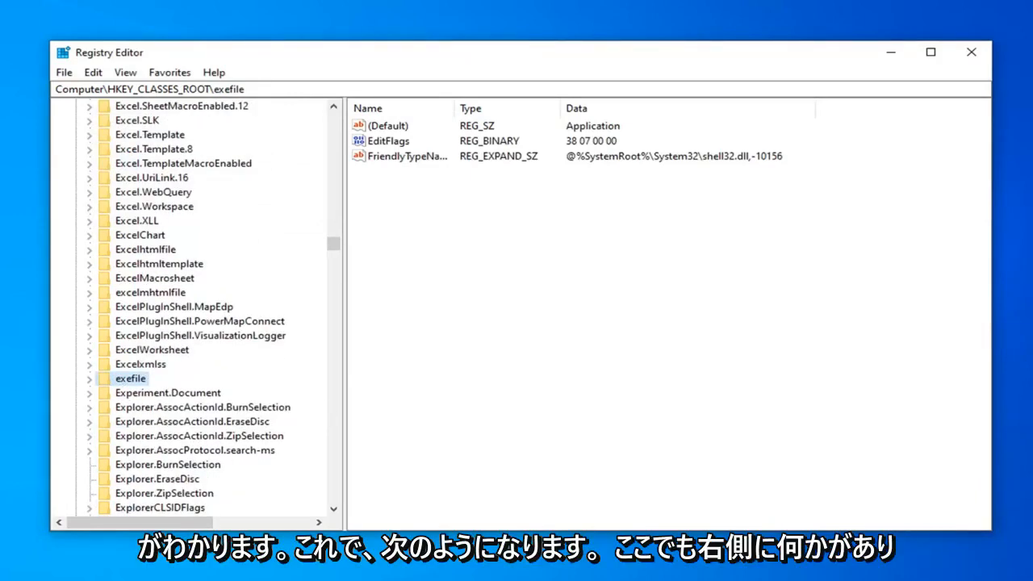
{"action": "double_click", "coordinate": [389, 127]}
{"action": "left_click_drag", "start_coordinate": [313, 121], "coordinate": [619, 159]}
{"action": "left_click", "coordinate": [619, 240]}
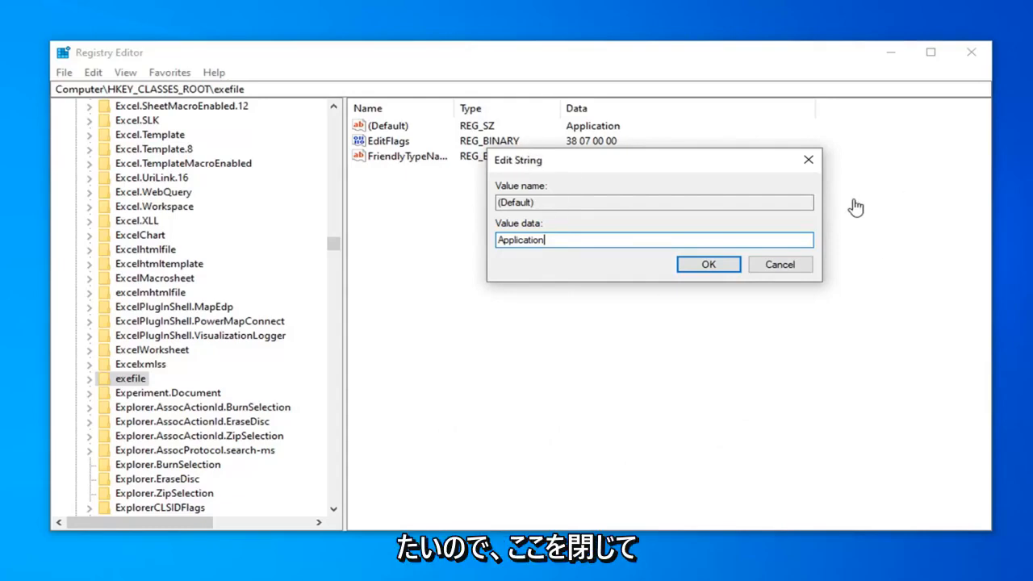
{"action": "left_click", "coordinate": [804, 164]}
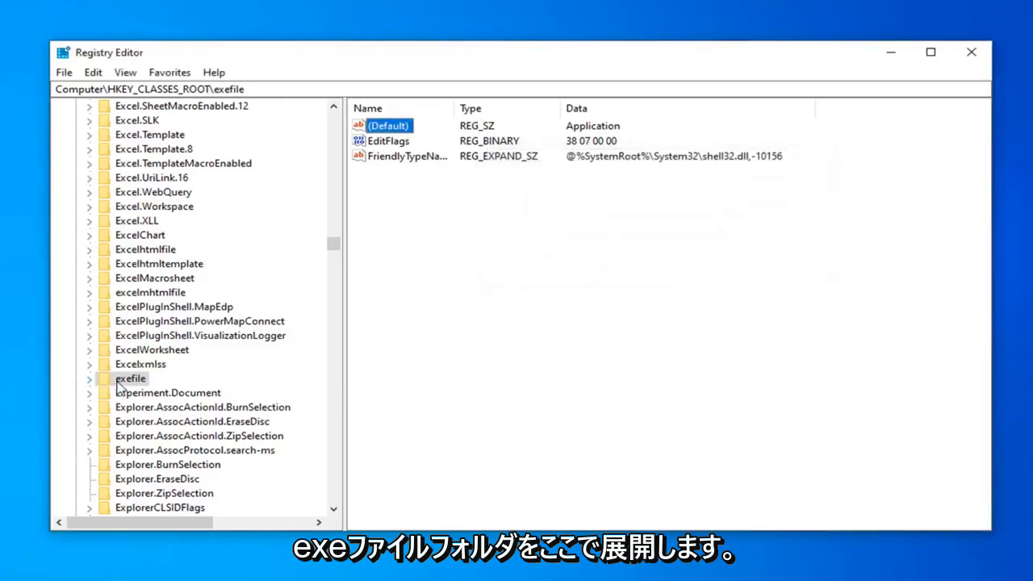
Step: Expand the exefile key through its shell and open subkeys and select the command key
{"action": "left_click", "coordinate": [89, 379]}
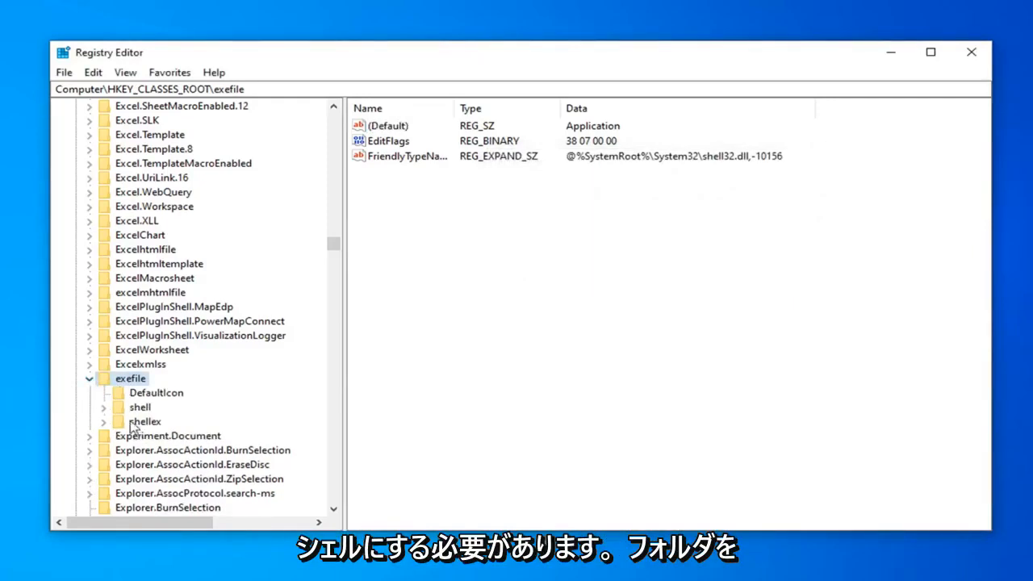
{"action": "left_click", "coordinate": [139, 408]}
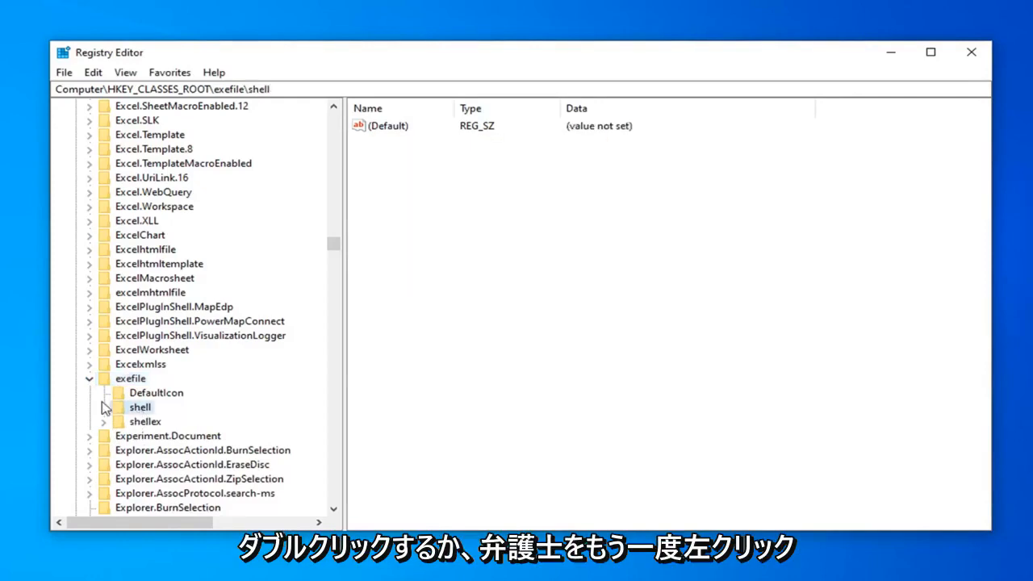
{"action": "left_click", "coordinate": [103, 407]}
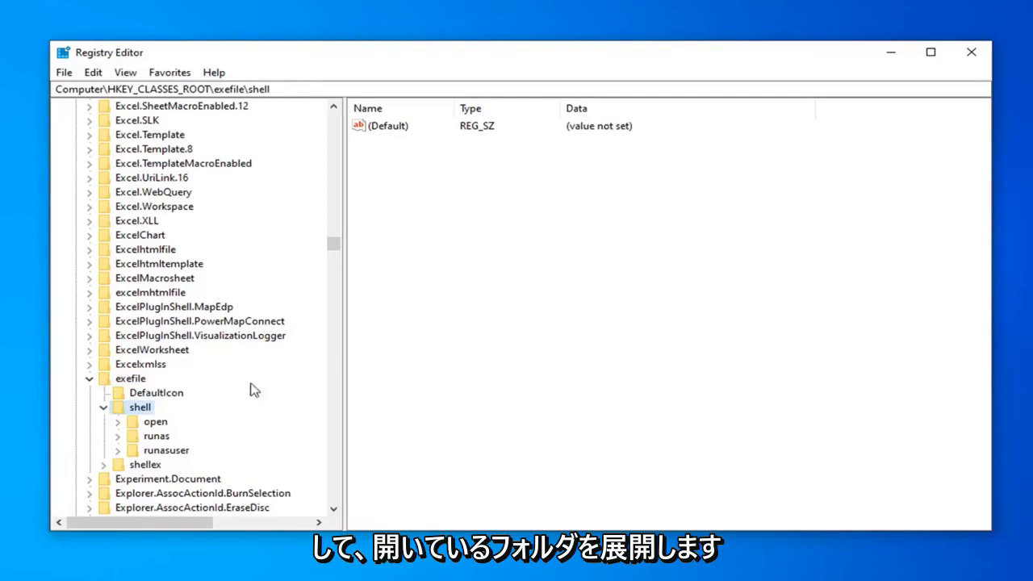
{"action": "left_click", "coordinate": [151, 421]}
{"action": "left_click", "coordinate": [118, 421]}
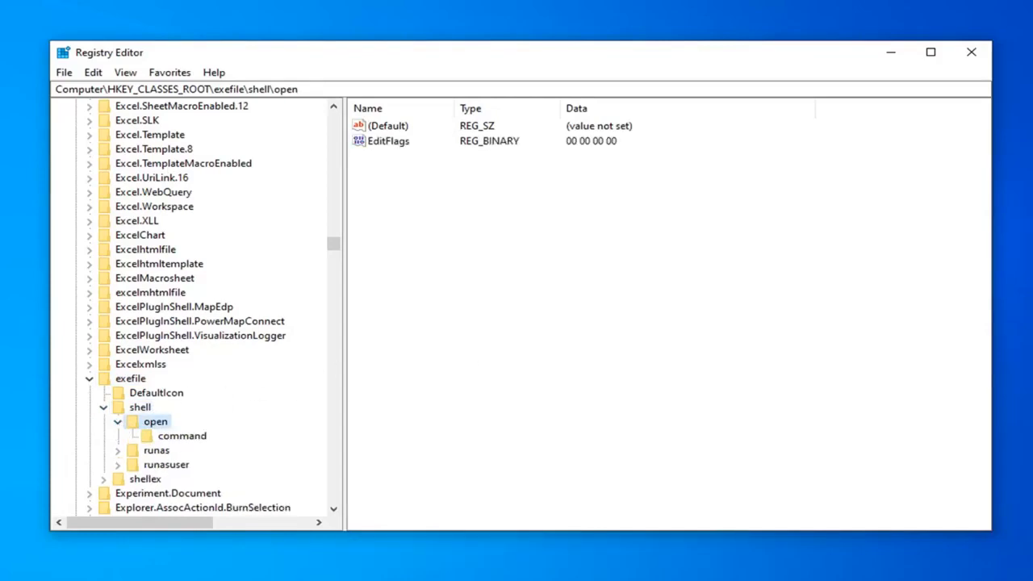
{"action": "left_click", "coordinate": [181, 439]}
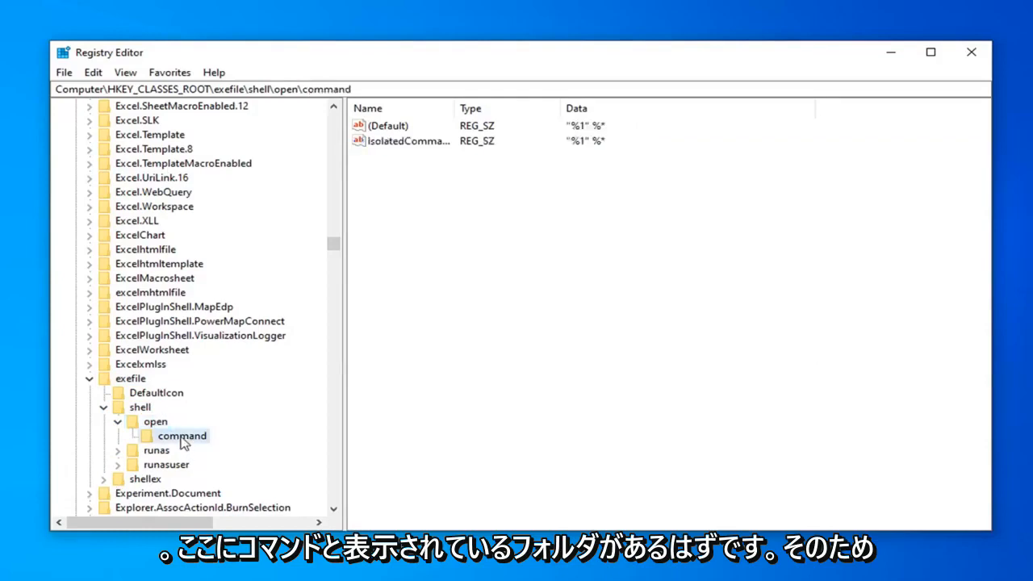
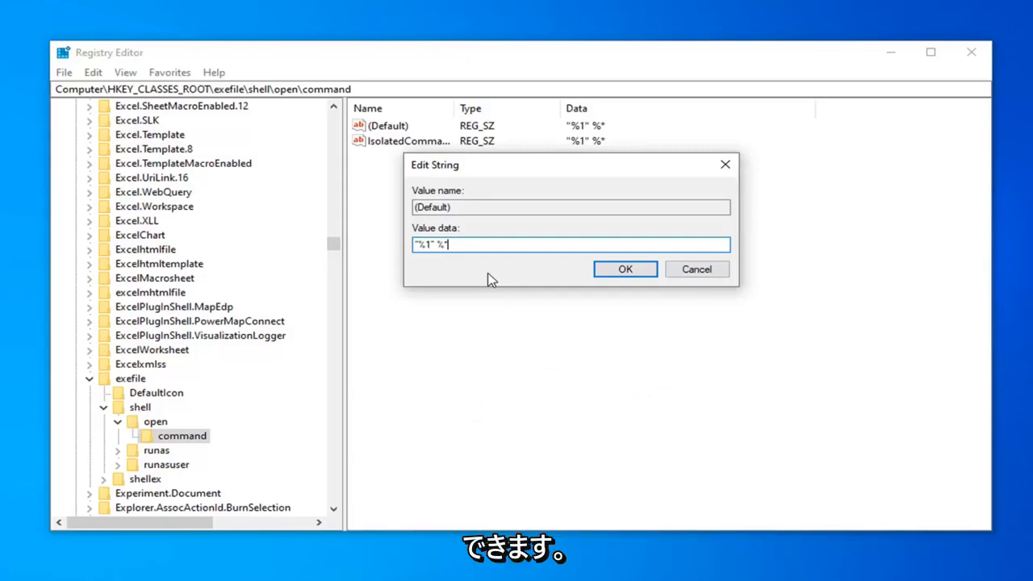
Step: Accept "%1" %* as the value data for the (Default) string of the exefile open command key
{"action": "left_click", "coordinate": [615, 269]}
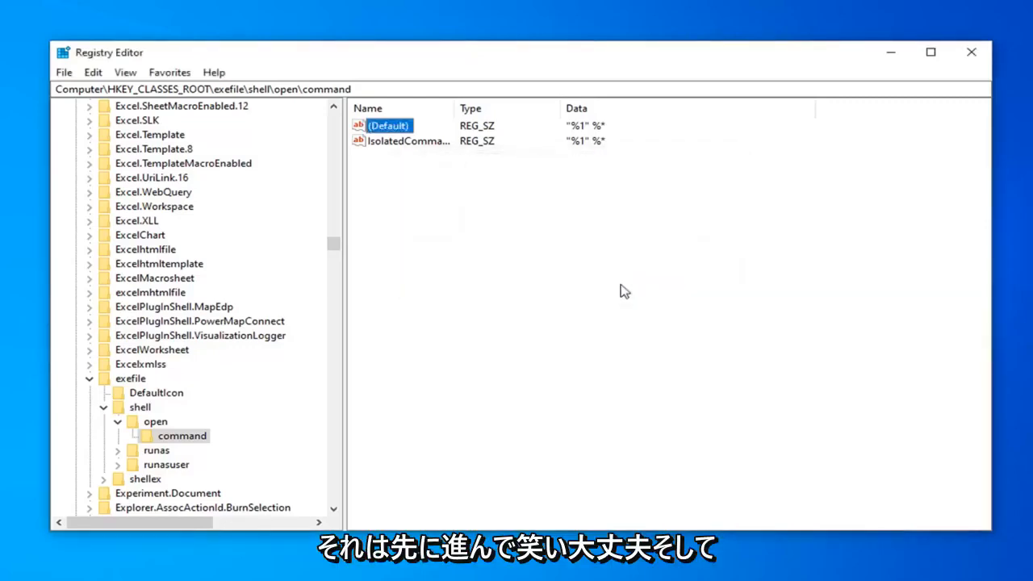
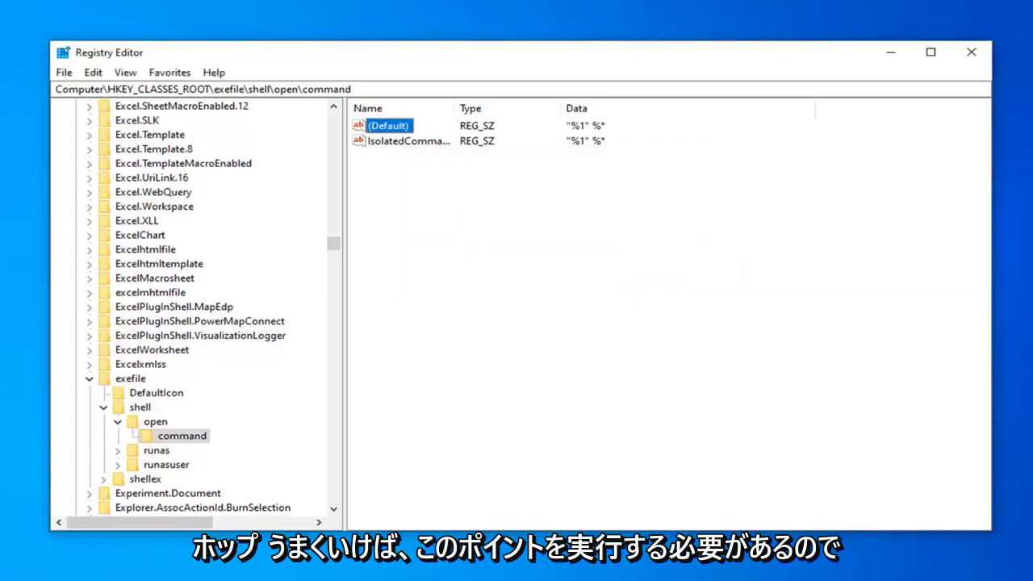
Step: Close Registry Editor after checking the exefile open command key
{"action": "left_click", "coordinate": [971, 53]}
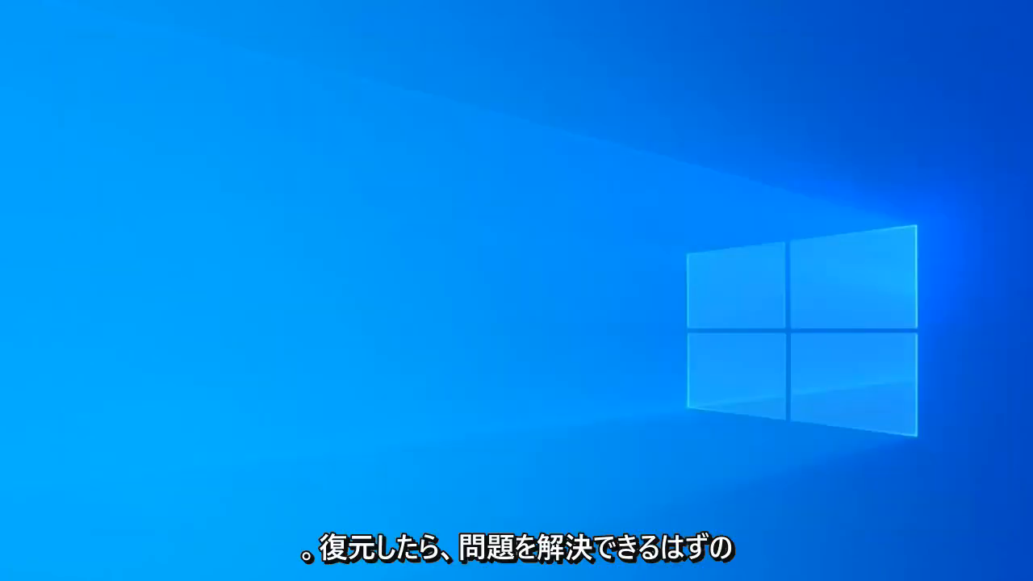